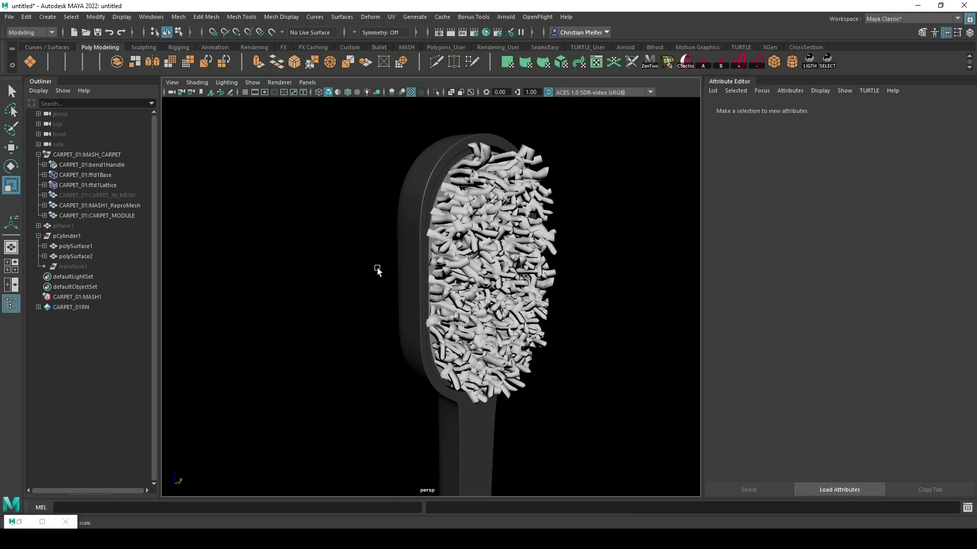
Bring the CARPET_01.ma scene forward, hide the attribute panel and frame the carpet block.
mouse_move(377, 269)
left_mouse_down("alt")
mouse_move(414, 246)
mouse_move(389, 258)
mouse_move(461, 296)
left_mouse_up("alt")
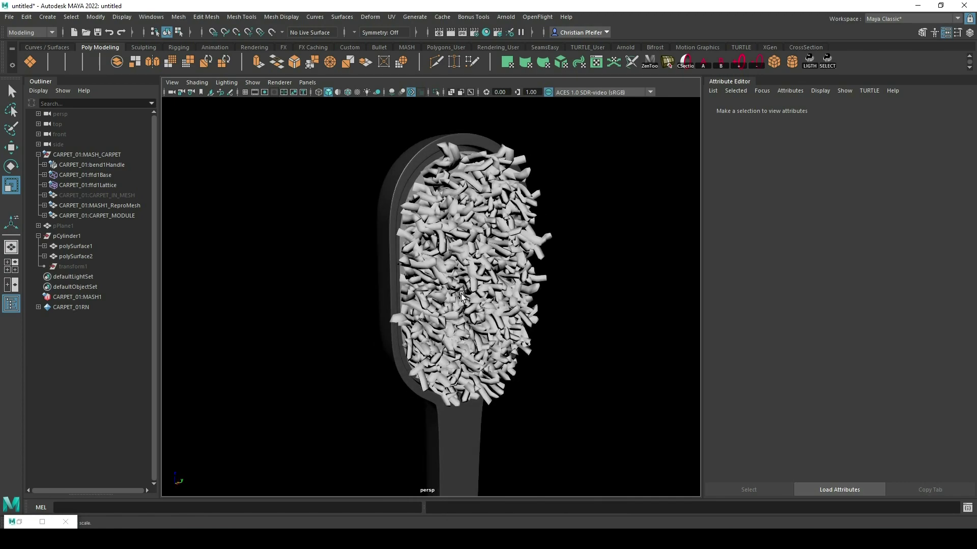
left_click(570, 488)
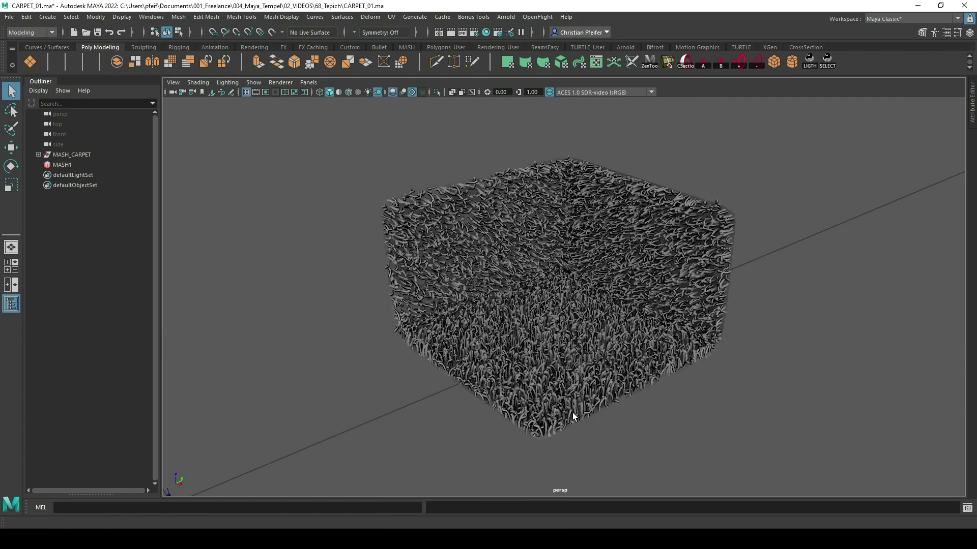
mouse_move(550, 236)
left_mouse_down("alt")
mouse_move(524, 252)
mouse_move(540, 250)
left_mouse_up("alt")
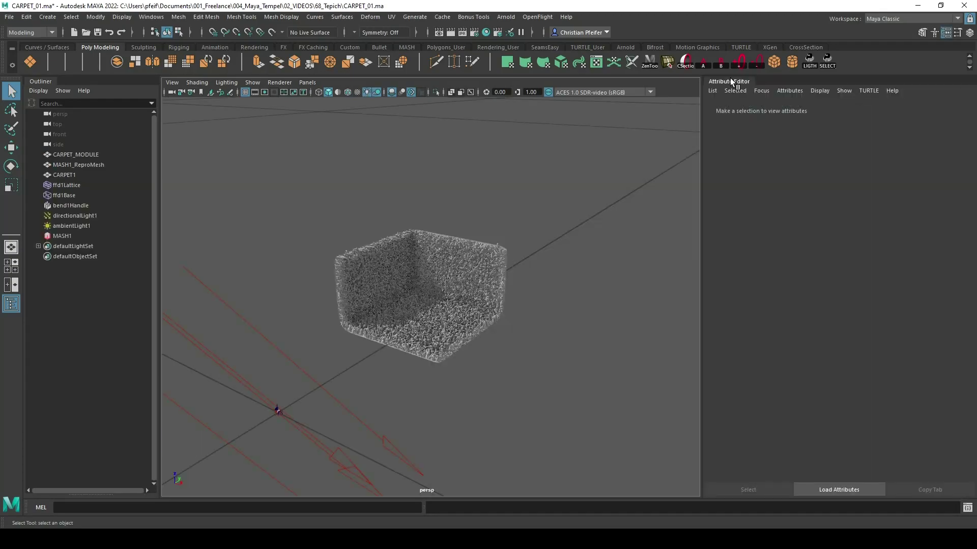
left_click(731, 77)
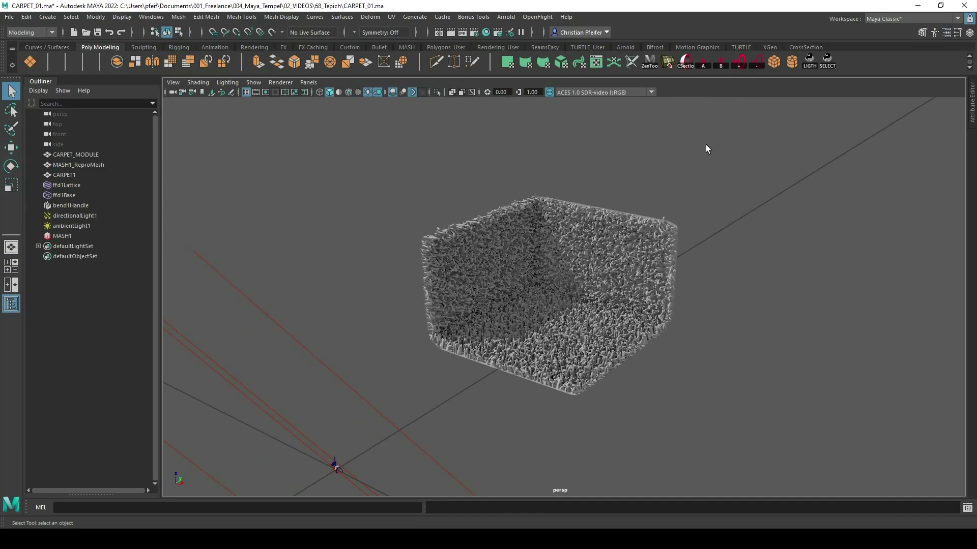
right_click_drag(706, 145, 735, 218, "alt")
left_click_drag(734, 218, 734, 238, "alt")
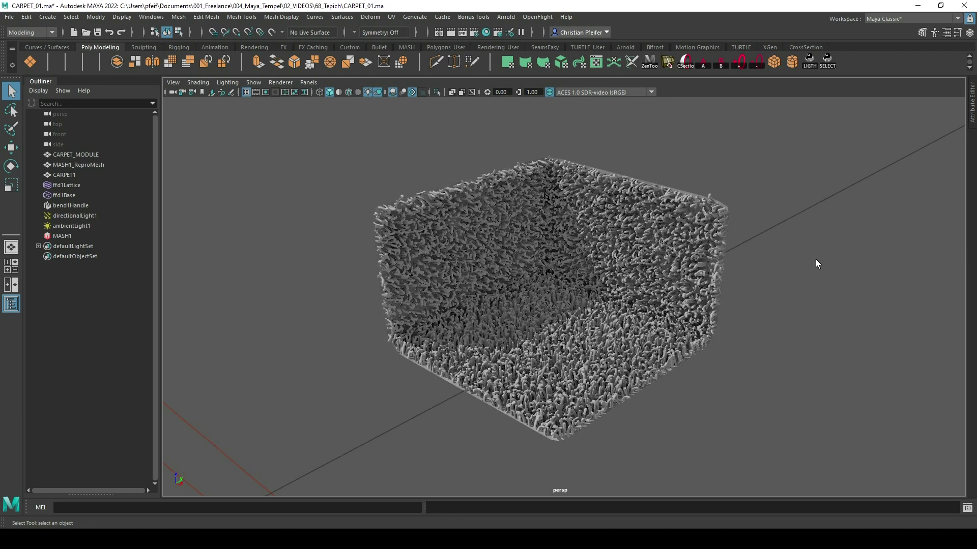
Delete directionalLight1 and ambientLight1, and switch the viewport back to default lighting.
left_click(98, 215)
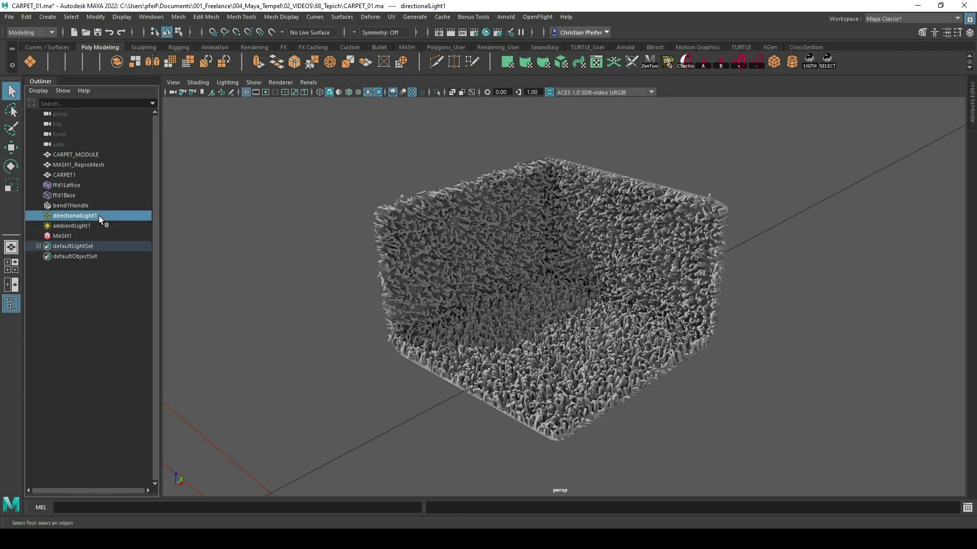
left_click(90, 225, "shift")
key("Delete")
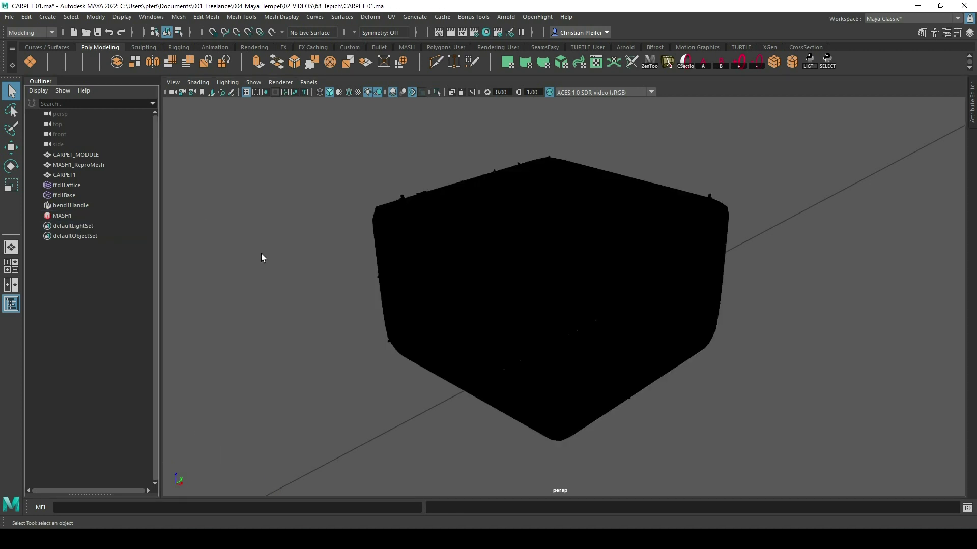
left_click(367, 93)
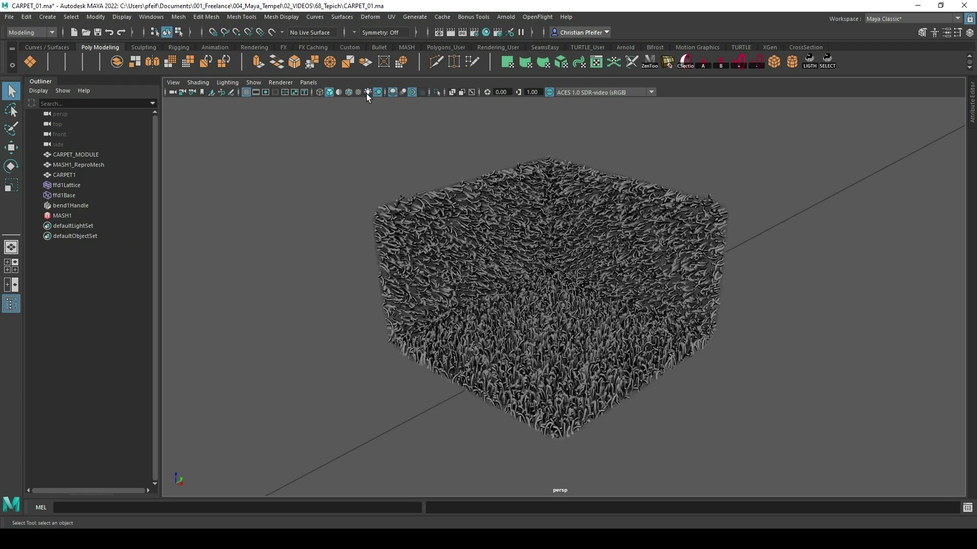
left_click_drag(595, 190, 586, 186, "alt")
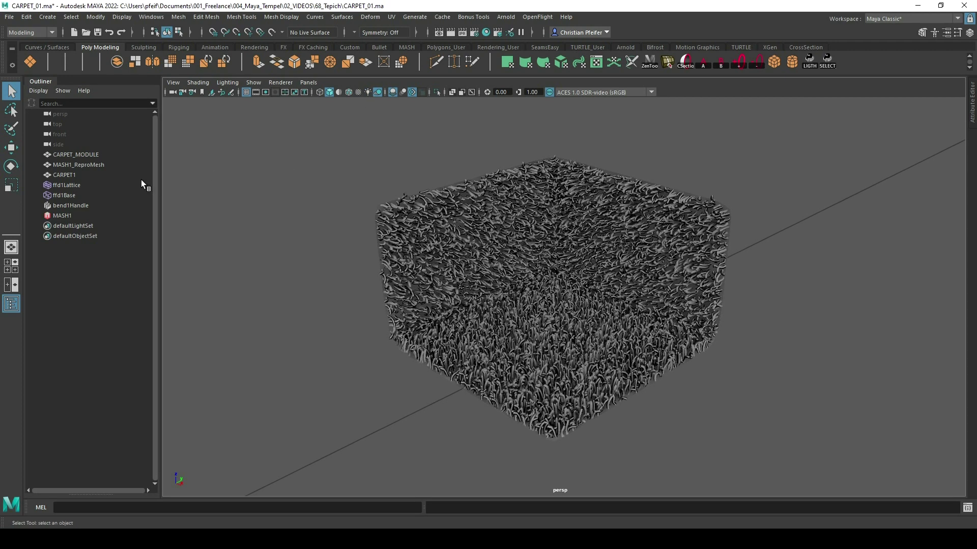
Rename the input mesh CARPET1 to CARPET_IN_MESH.
left_click(81, 174)
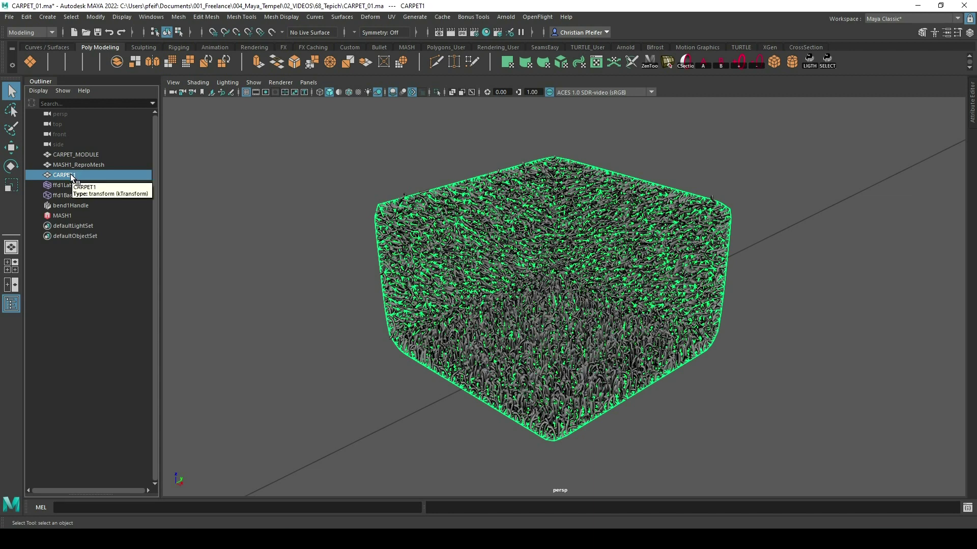
double_click(72, 175)
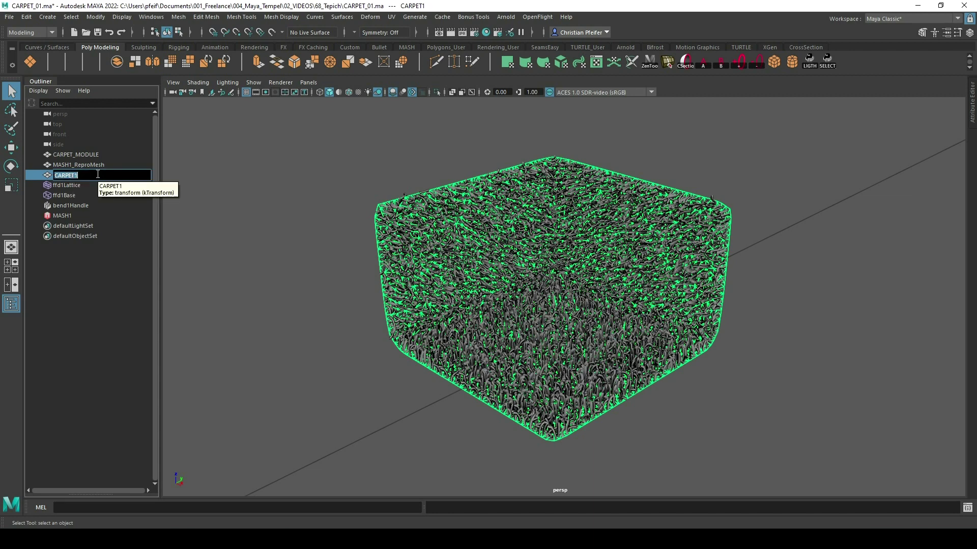
type("CARPET_IN_MESH")
left_click(100, 165)
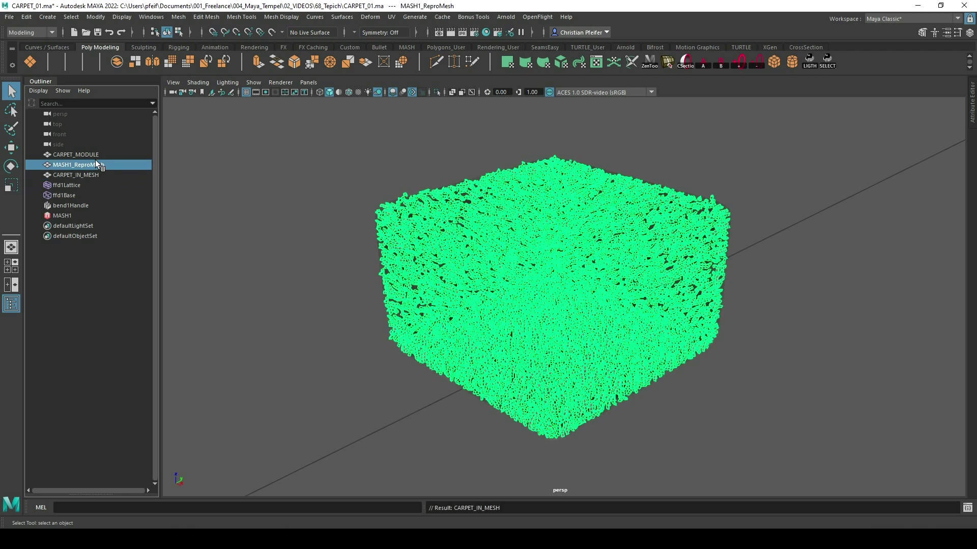
Select every Outliner node from CARPET_MODULE through MASH1.
left_click(94, 155)
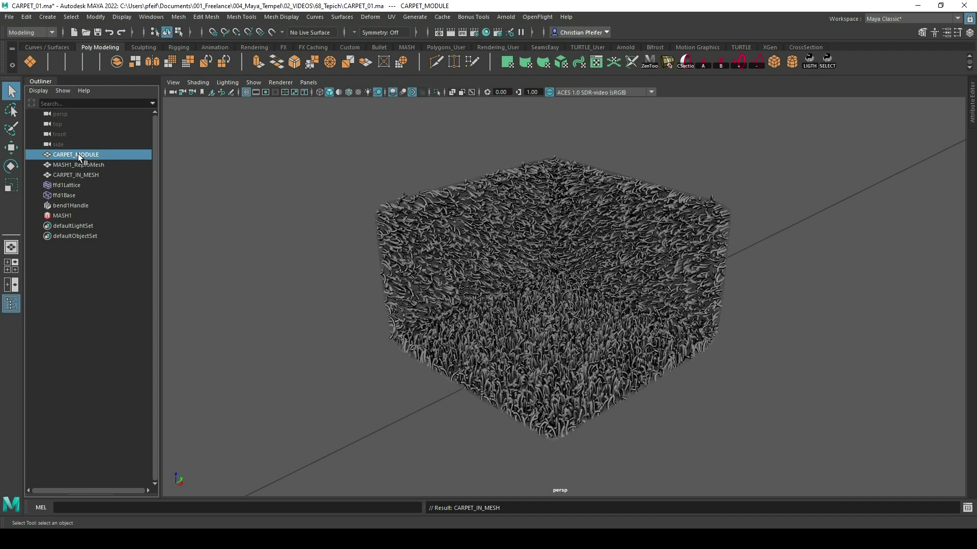
left_click(78, 164)
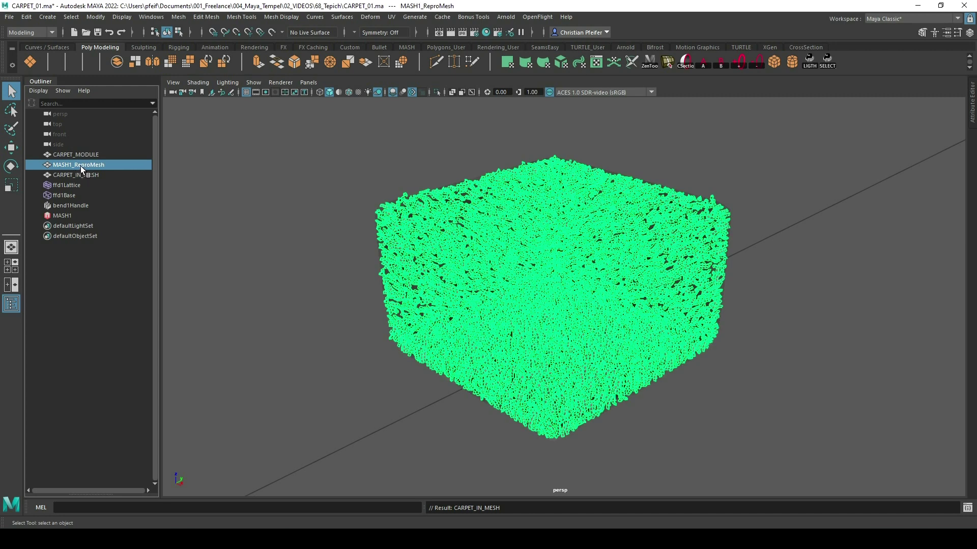
left_click(62, 215)
left_click(95, 154, "shift")
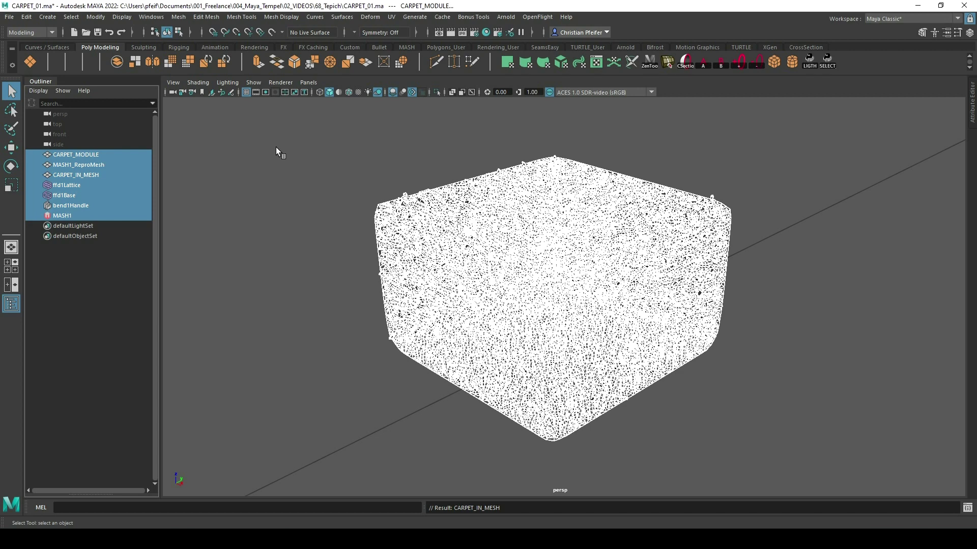
Group the selected carpet nodes as MASH_CARPET and save the scene under a new name.
key("ctrl+g")
double_click(115, 156)
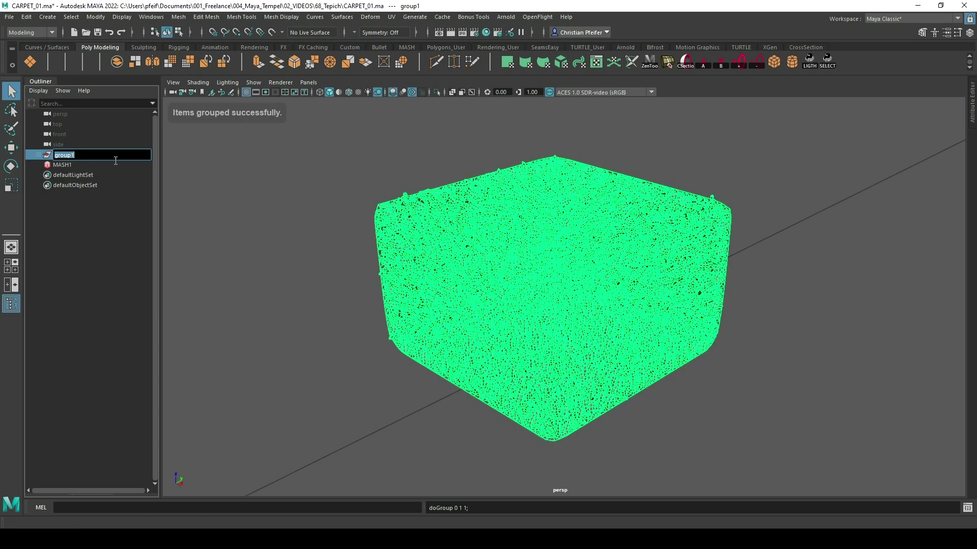
type("MASH")
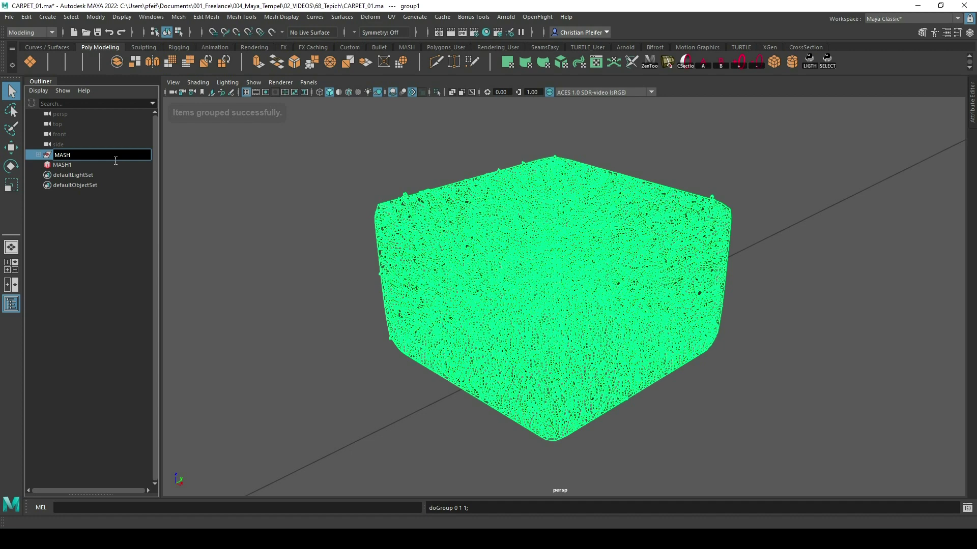
type("_CARPET")
left_click(239, 161)
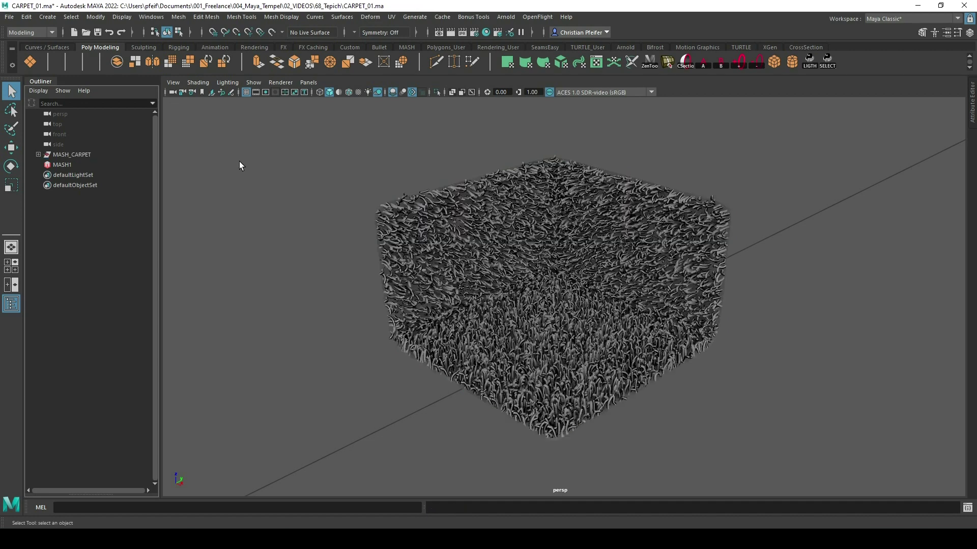
left_click(8, 17)
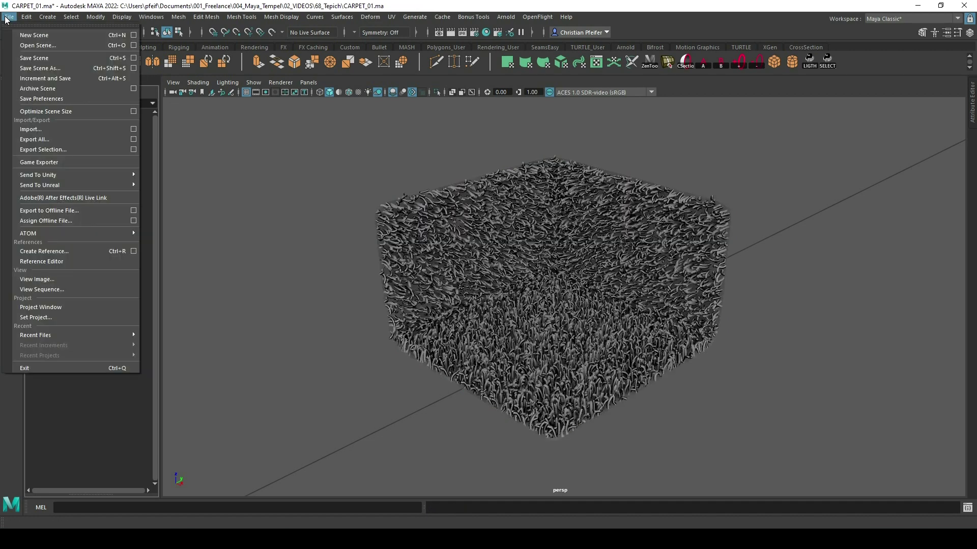
left_click(38, 69)
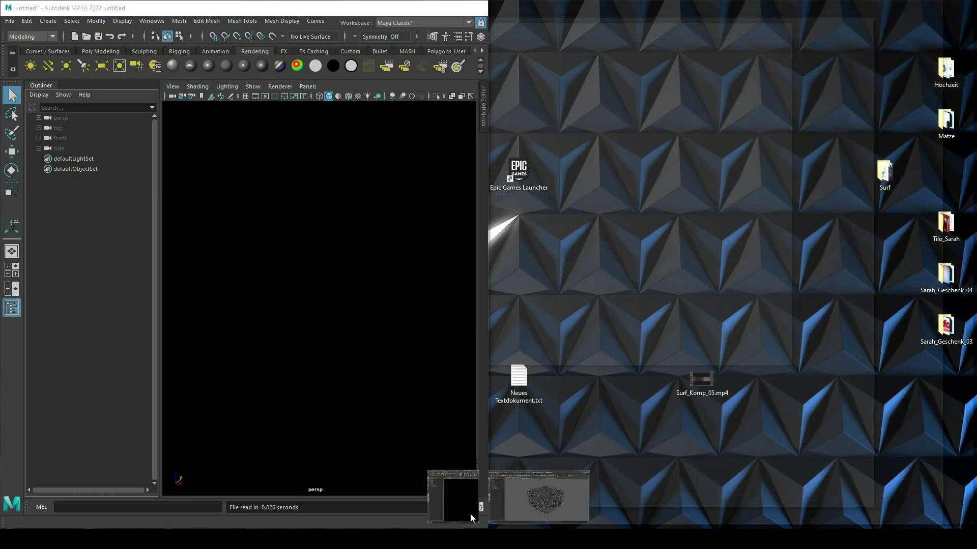
In the maximized untitled scene, start a new reference and browse to the 68_Tepich folder.
left_click(470, 514)
left_click(461, 7)
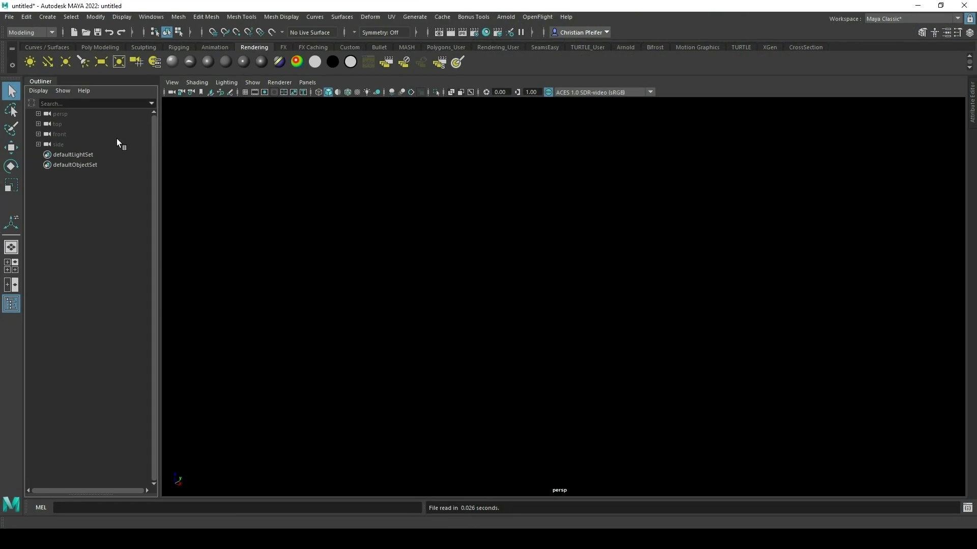
left_click(9, 17)
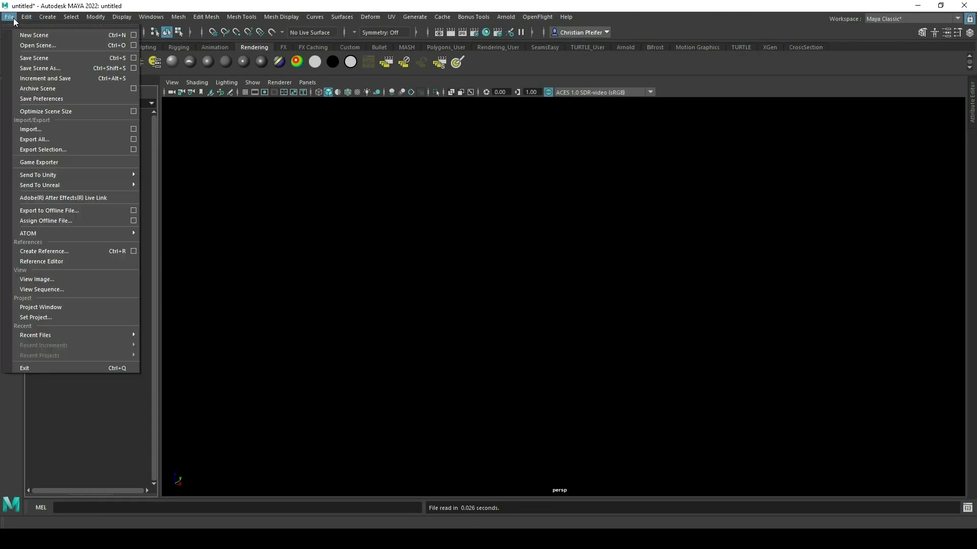
left_click(44, 262)
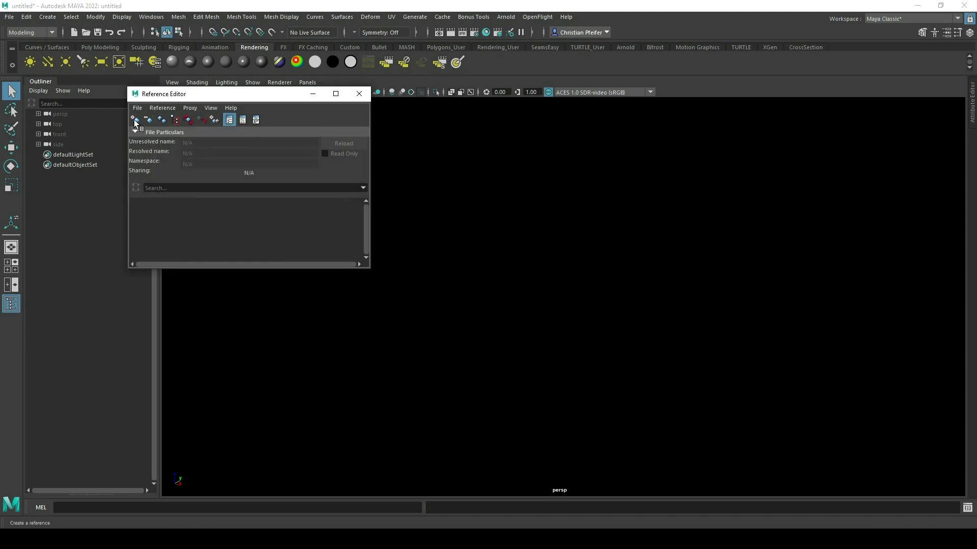
left_click(134, 119)
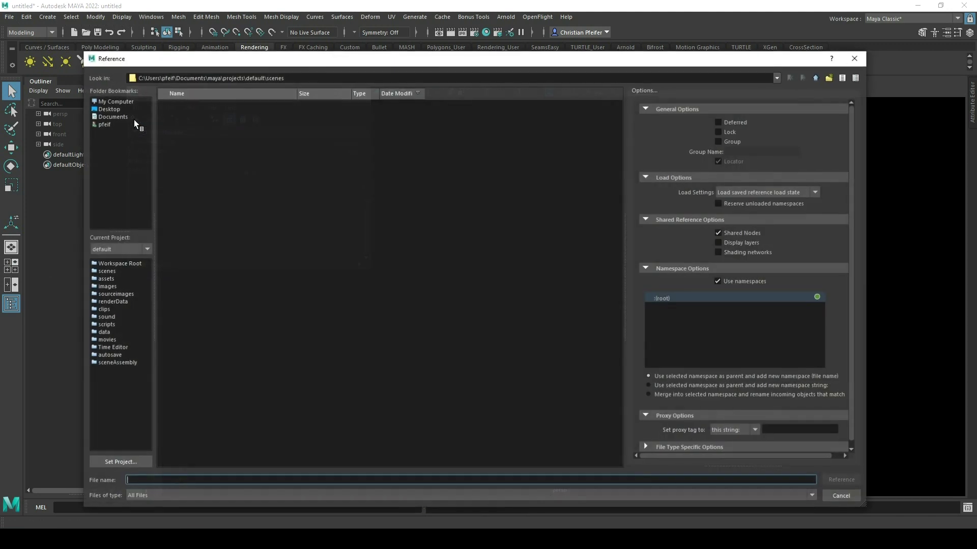
triple_click(302, 78)
type("C:\\Users\\pfeif\\Documents\\001_Freelance\\004_Maya_Tempel\\02_VIDEOS\\68_Tepich")
key("Return")
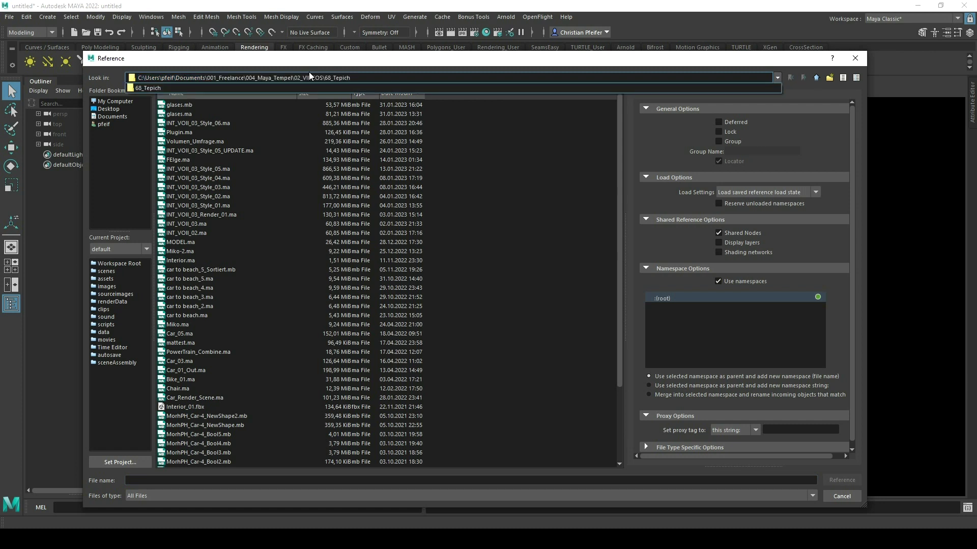
Reference CARPET_01.ma into the untitled scene.
left_click(192, 104)
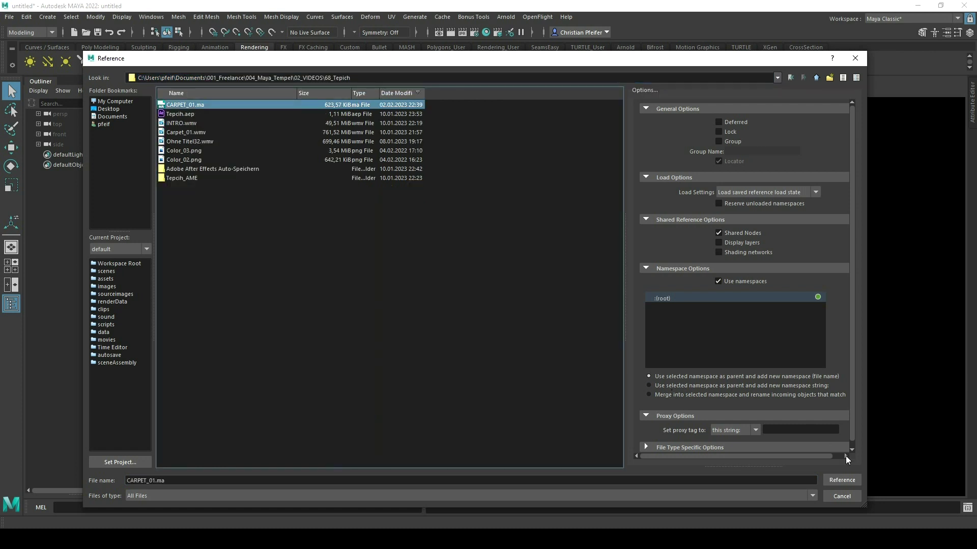
left_click(842, 480)
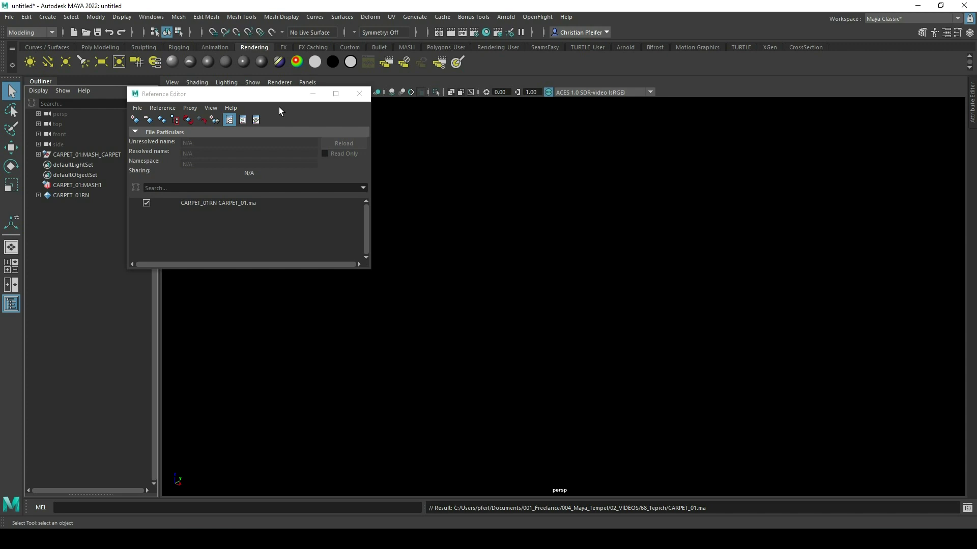
left_click(313, 94)
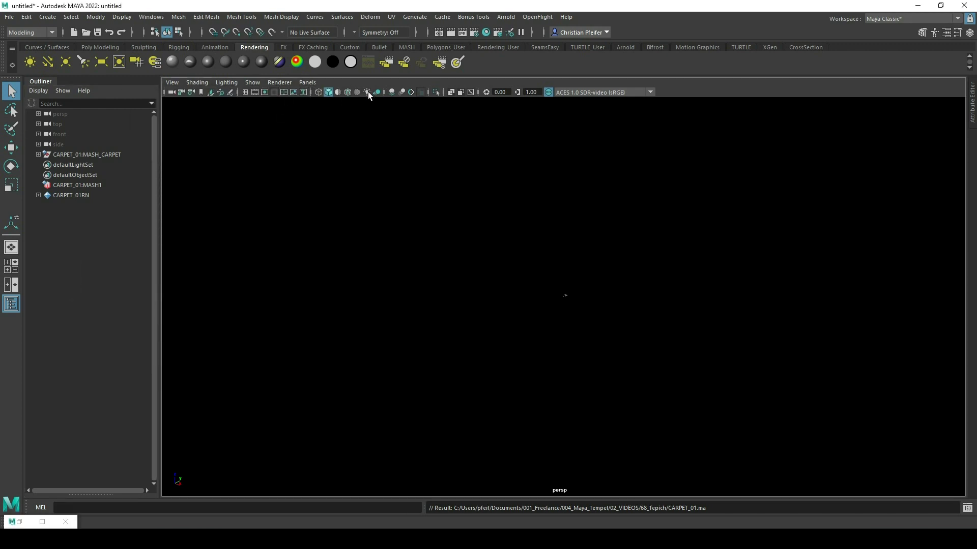
Expand CARPET_01:MASH_CARPET, frame MASH1_ReproMesh and orbit around the bristled cube.
left_click(39, 154)
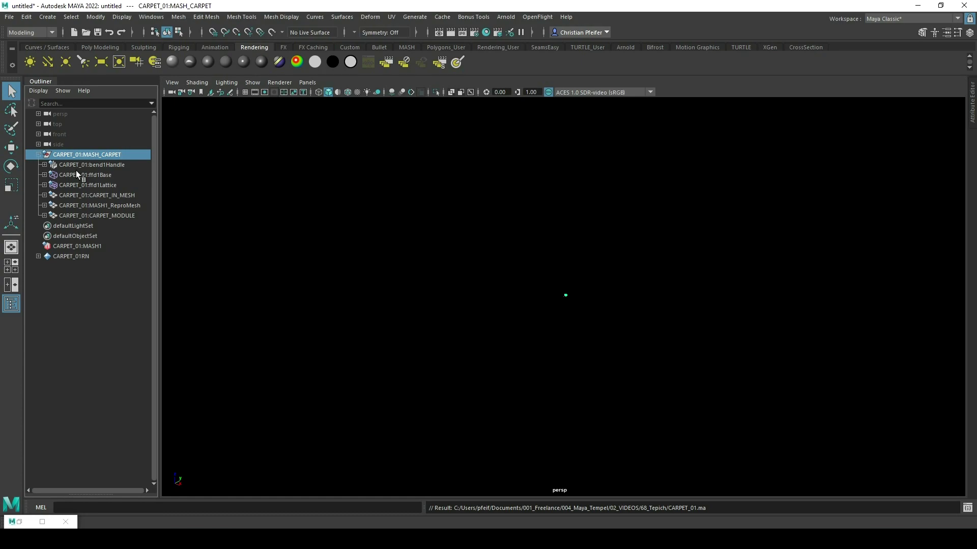
left_click(83, 206)
key("f")
left_click(737, 146)
left_click_drag(736, 146, 715, 260, "alt")
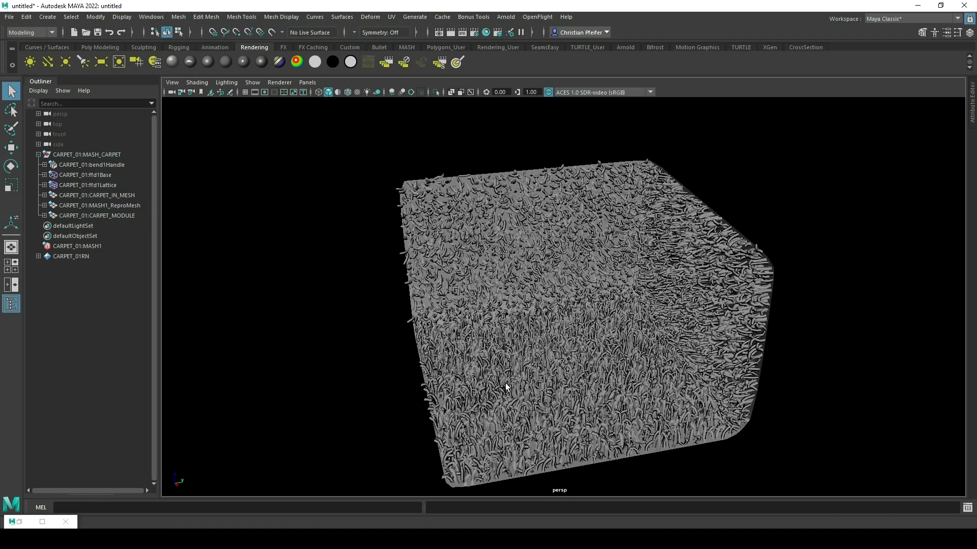
left_click(100, 47)
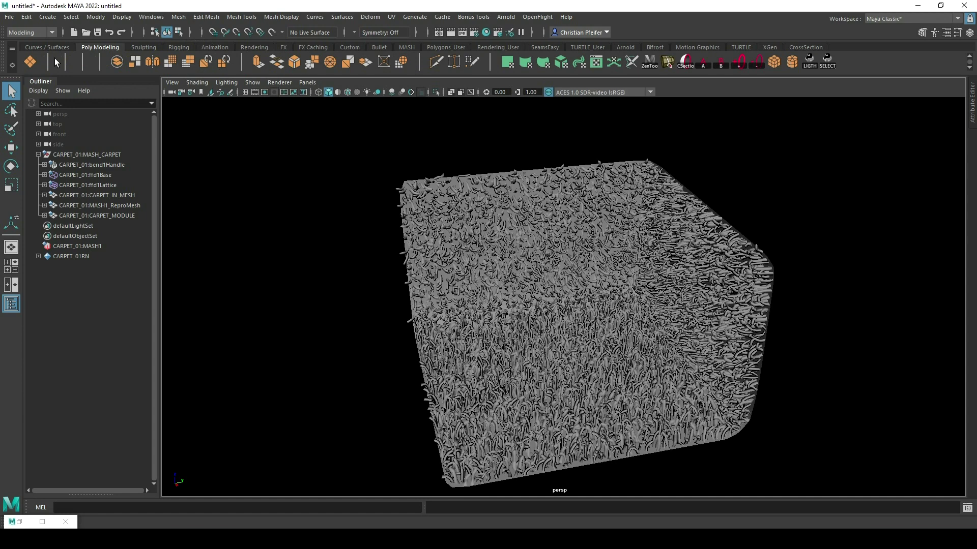
Create a polygon plane, tilt it about 45 degrees and scale it down beside the carpet cube.
left_click(170, 62)
key("e")
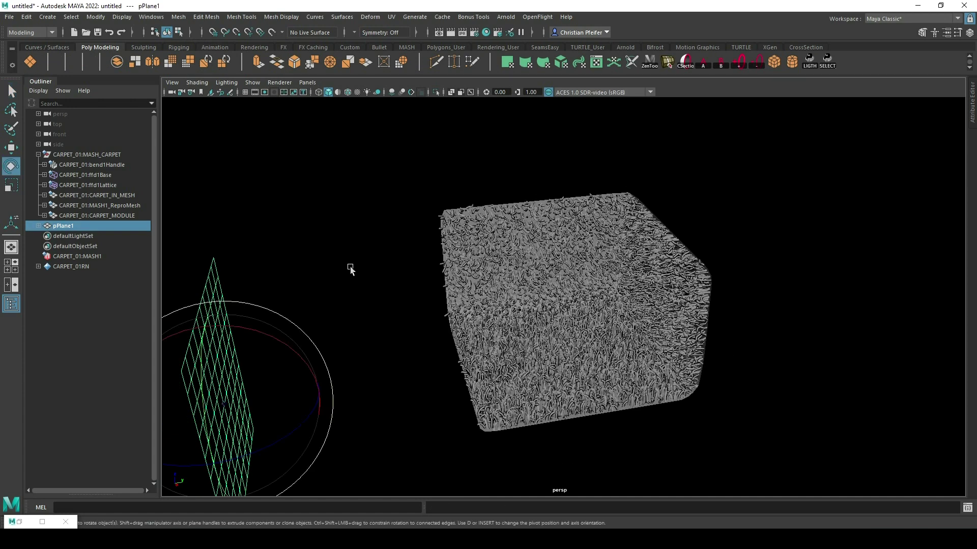
left_click_drag(294, 428, 213, 446)
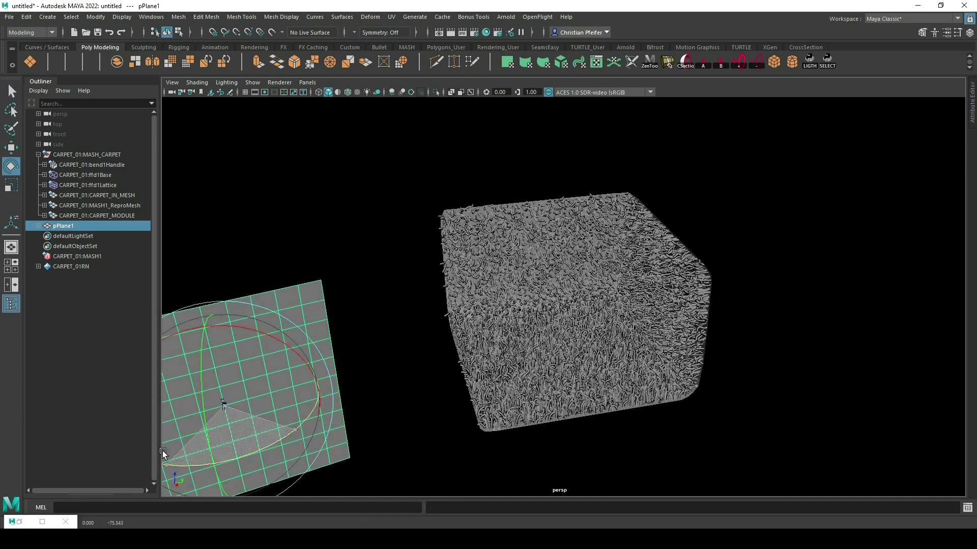
left_click_drag(394, 281, 377, 221, "alt")
key("r")
key("w")
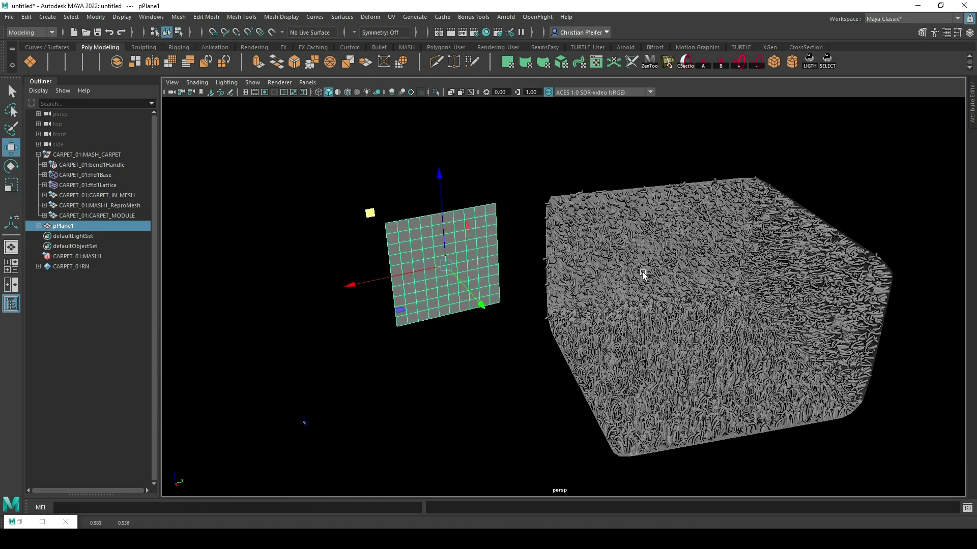
left_click(604, 251)
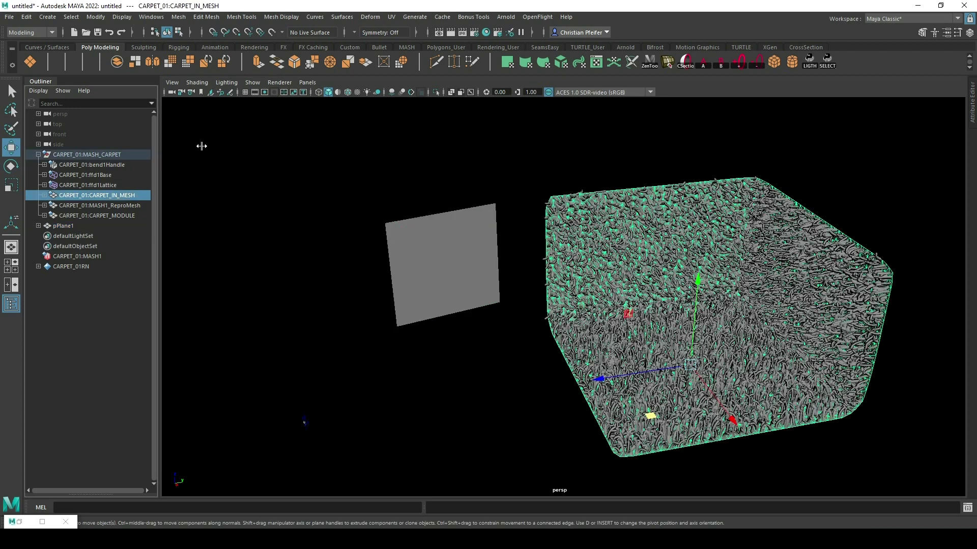
left_click(407, 47)
In the MASH Editor, set pPlane1 as MASH1_Distribute's input mesh so bristles cover the plane.
left_click(69, 60)
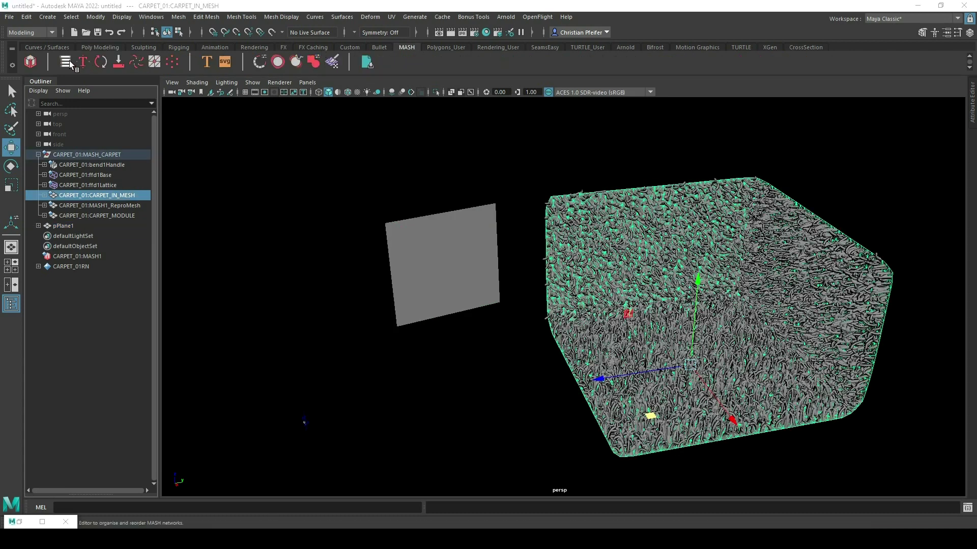
left_click_drag(197, 94, 249, 227)
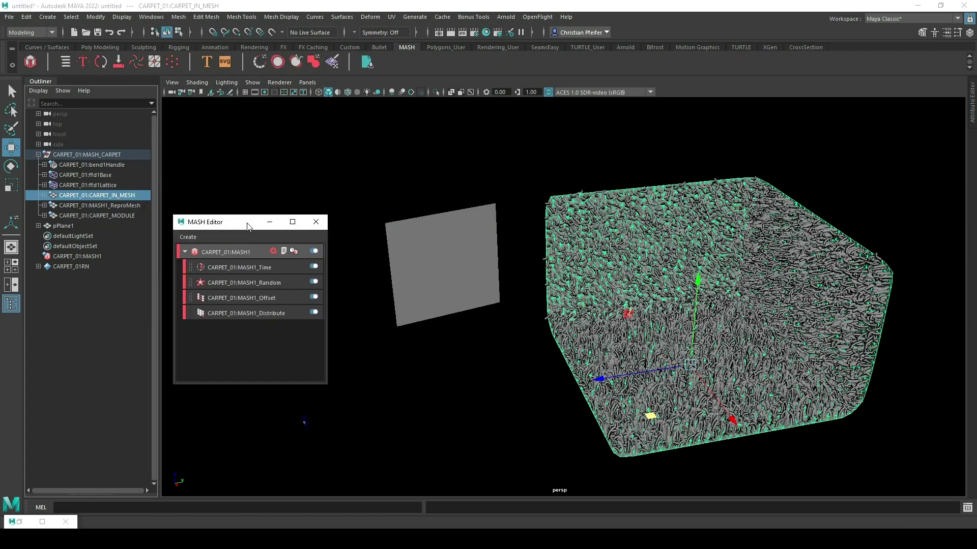
left_click(222, 253)
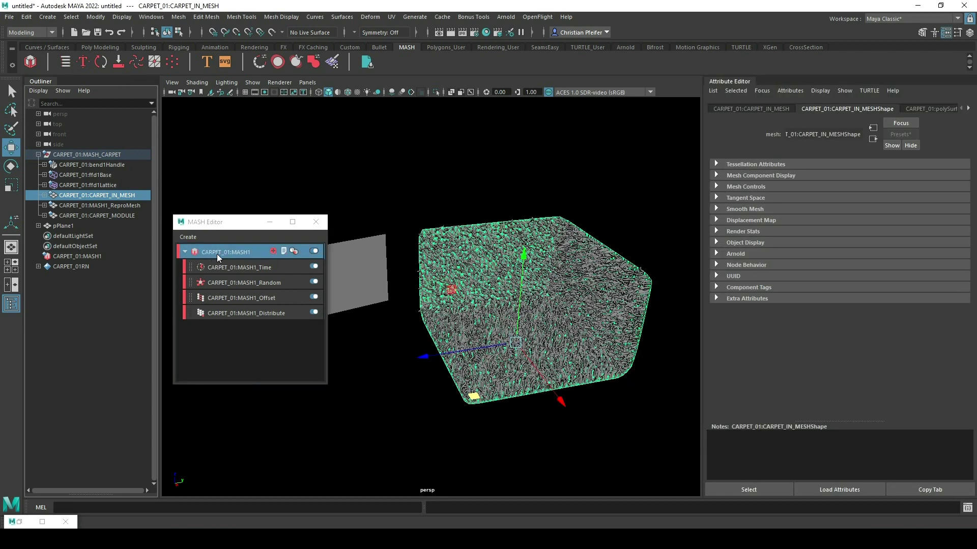
left_click(270, 313)
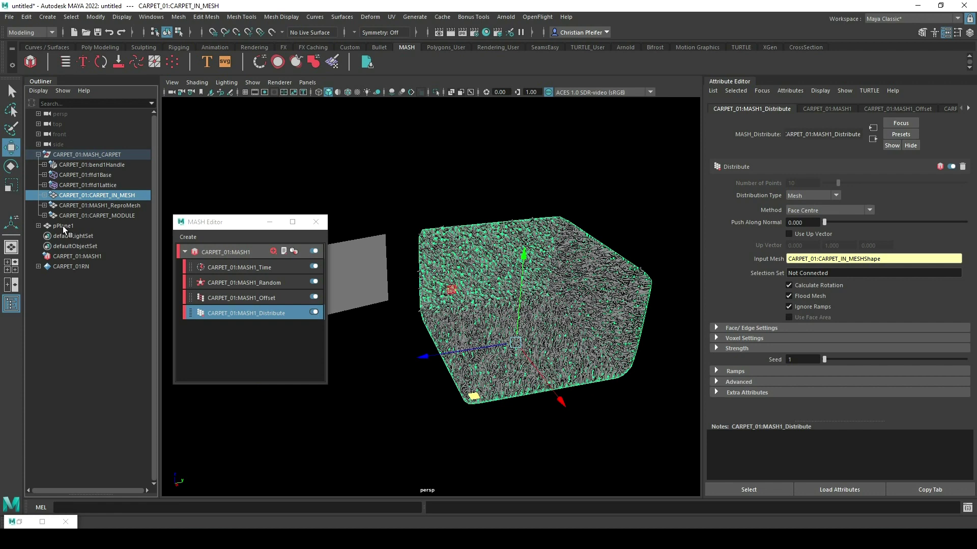
middle_click_drag(65, 230, 886, 261)
mouse_move(487, 226)
left_mouse_down("alt")
mouse_move(583, 230)
mouse_move(557, 234)
mouse_move(520, 218)
mouse_move(523, 231)
mouse_move(480, 233)
left_mouse_up("alt")
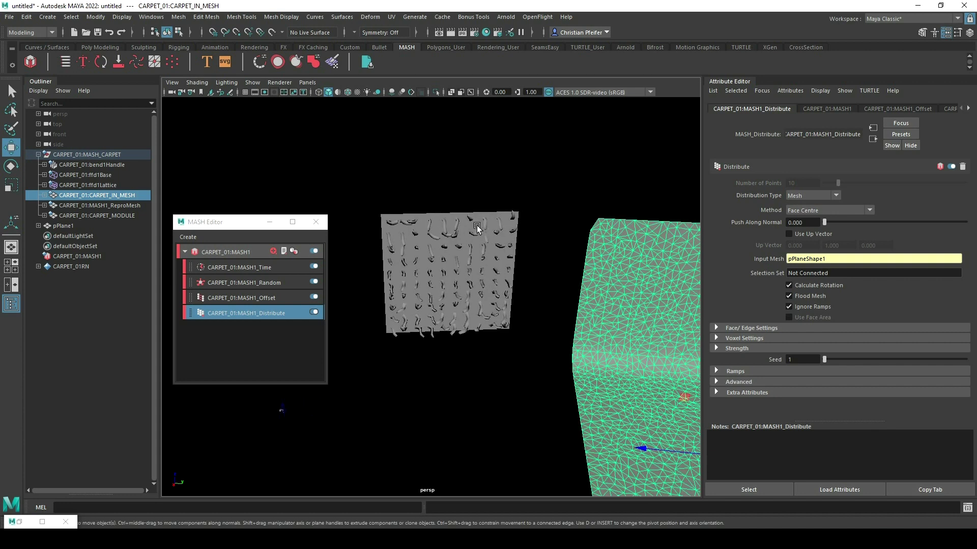
left_click_drag(477, 227, 480, 224, "alt")
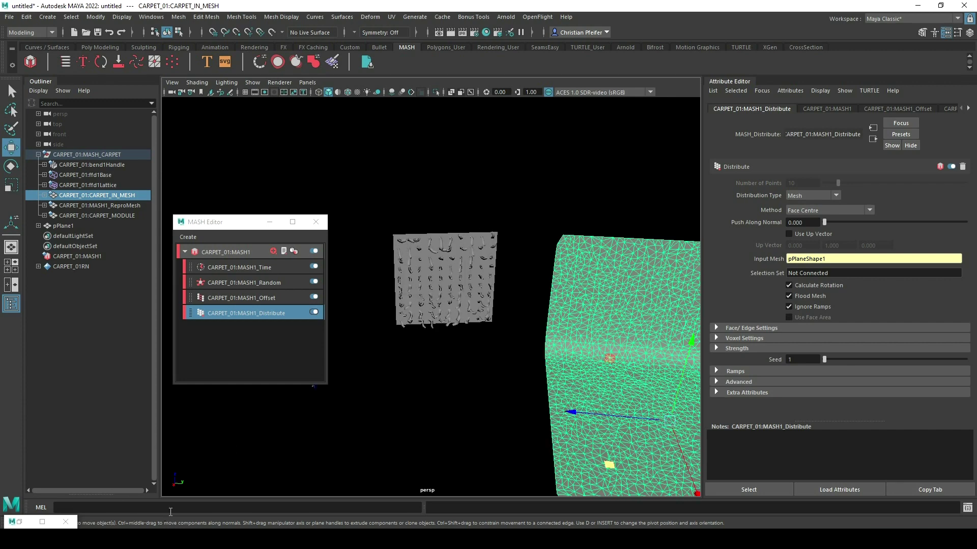
mouse_move(524, 541)
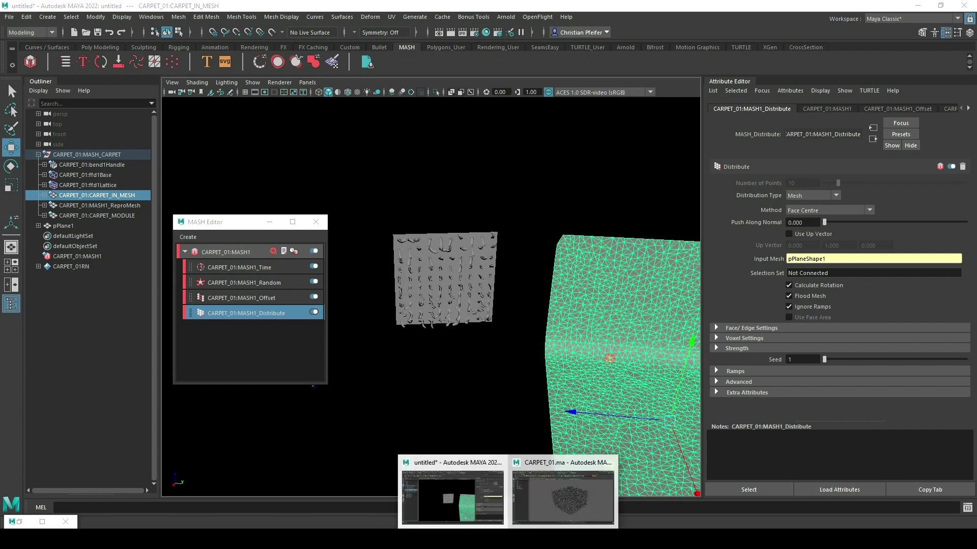
left_click(535, 506)
left_click_drag(675, 283, 537, 265, "alt")
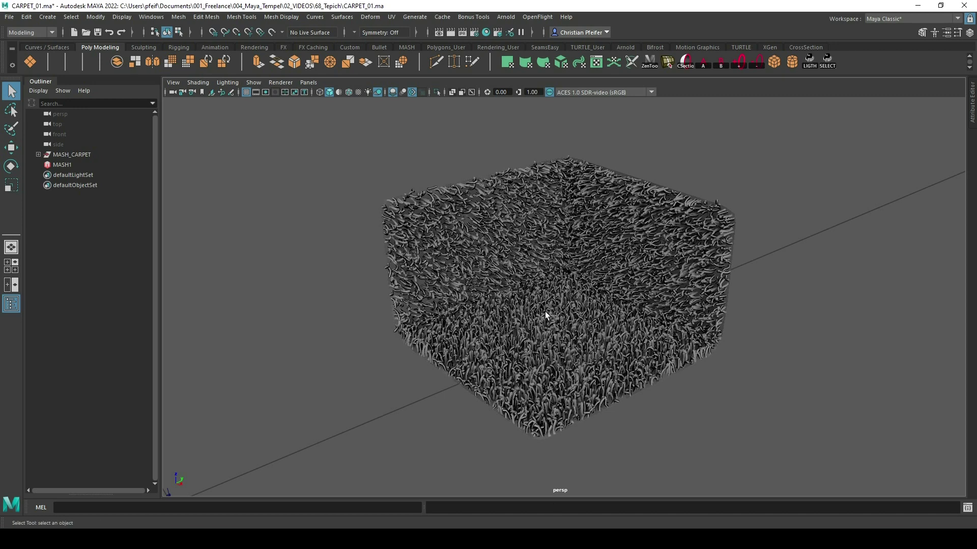
mouse_move(500, 539)
left_click(466, 499)
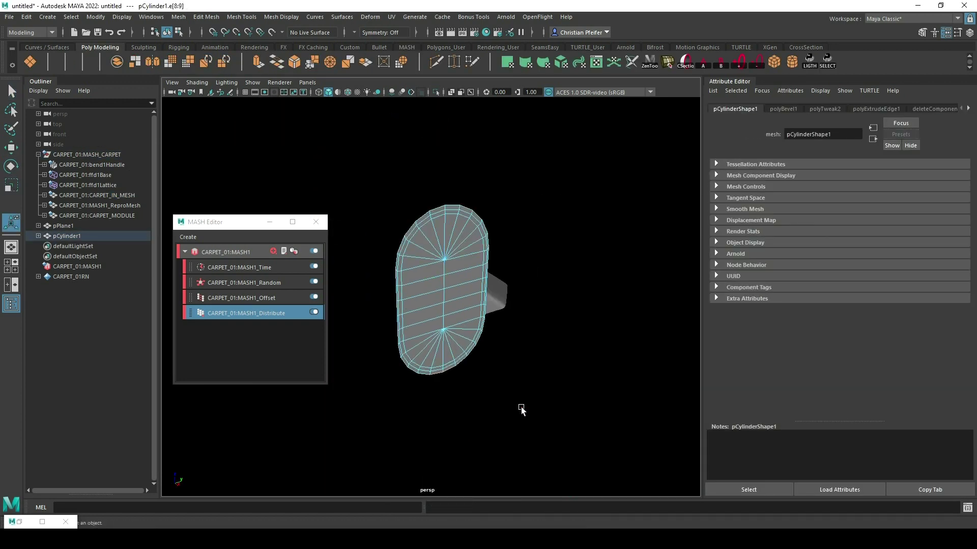
Extrude a long handle from the cylinder's oval head and bevel the head's edges.
right_click_drag(387, 304, 400, 333, "shift")
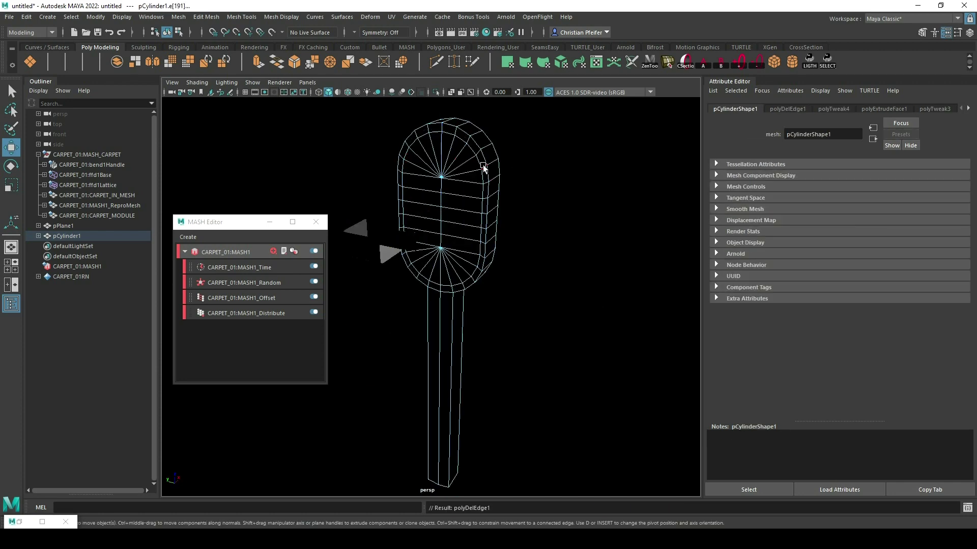
left_click_drag(894, 197, 908, 200)
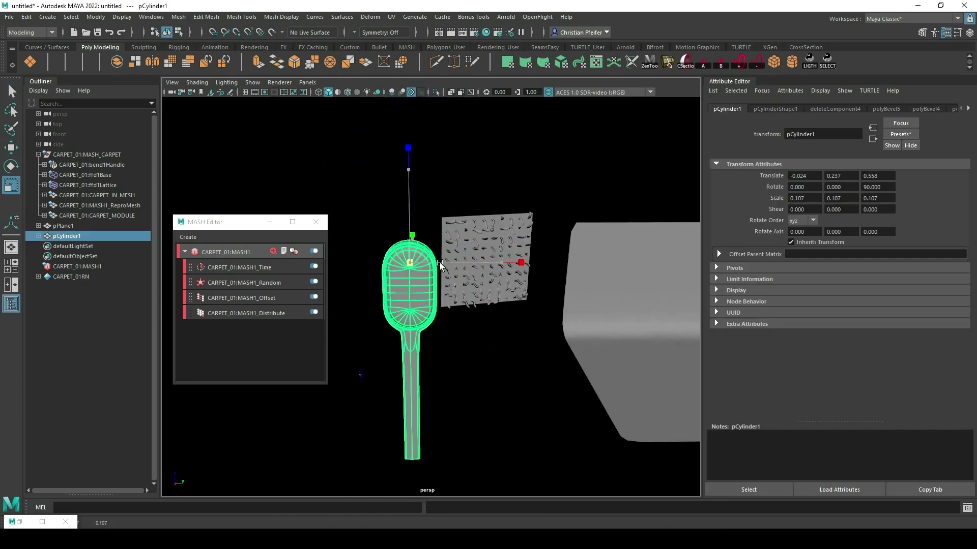
Apply Mesh > Remesh to the toothbrush head's cap.
left_click(184, 20)
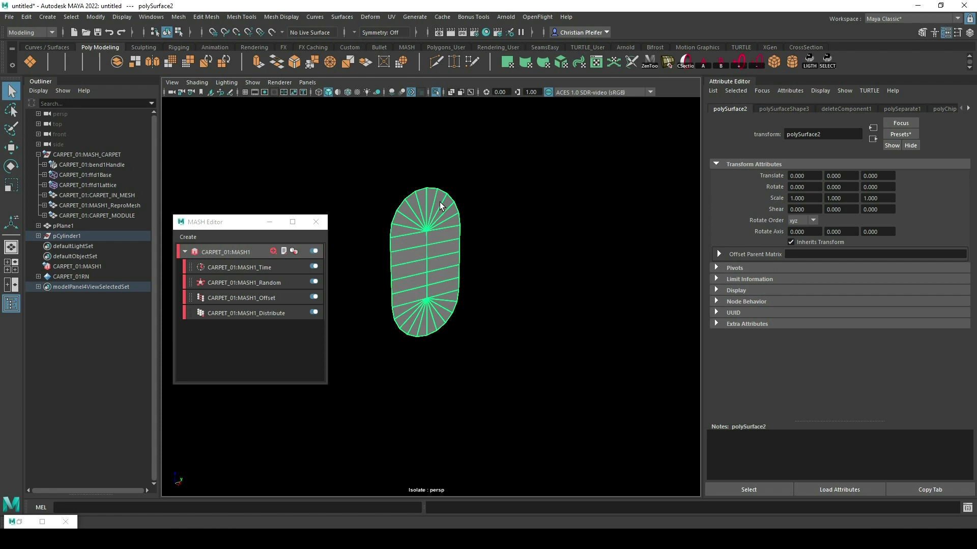
left_click(208, 16)
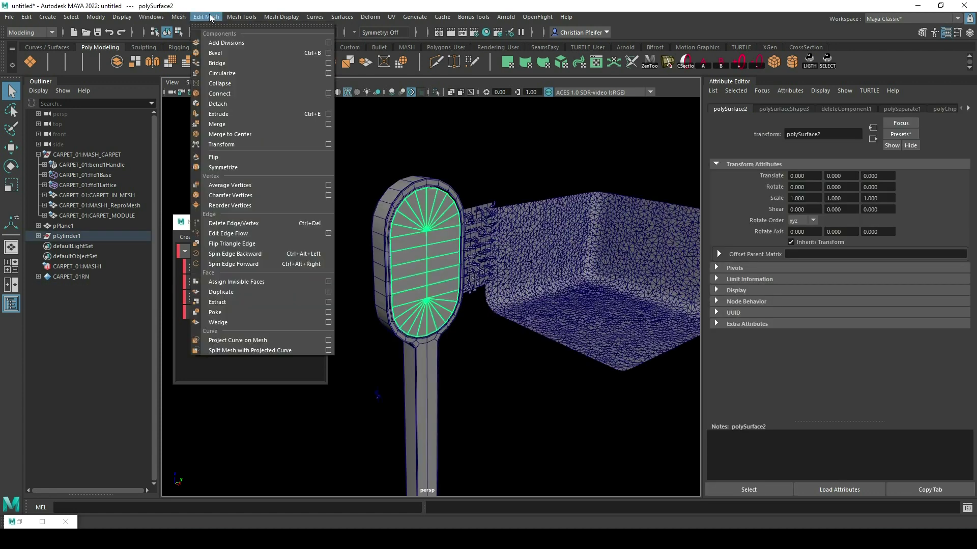
left_click(194, 111)
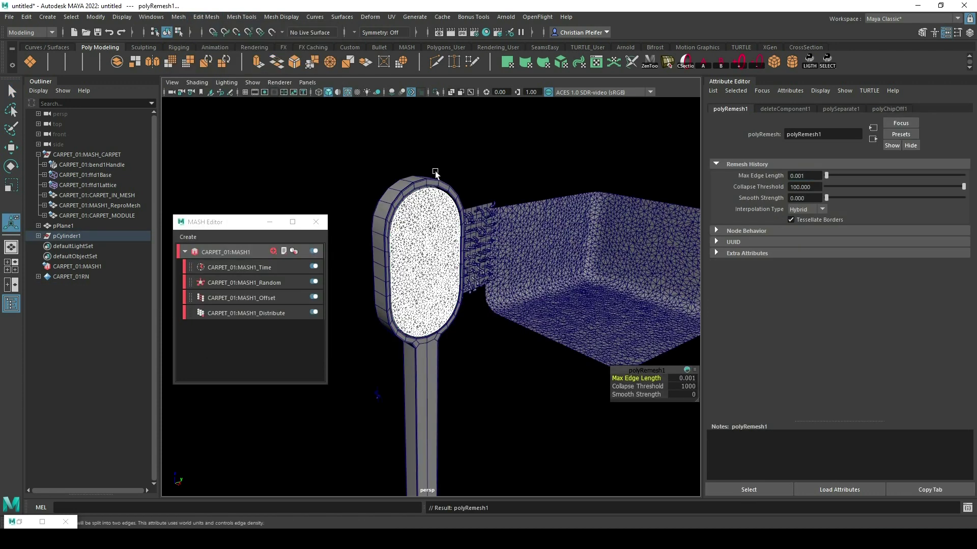
Set polySurface2 as MASH1_Distribute's input mesh so bristles cover the toothbrush head.
left_click(255, 313)
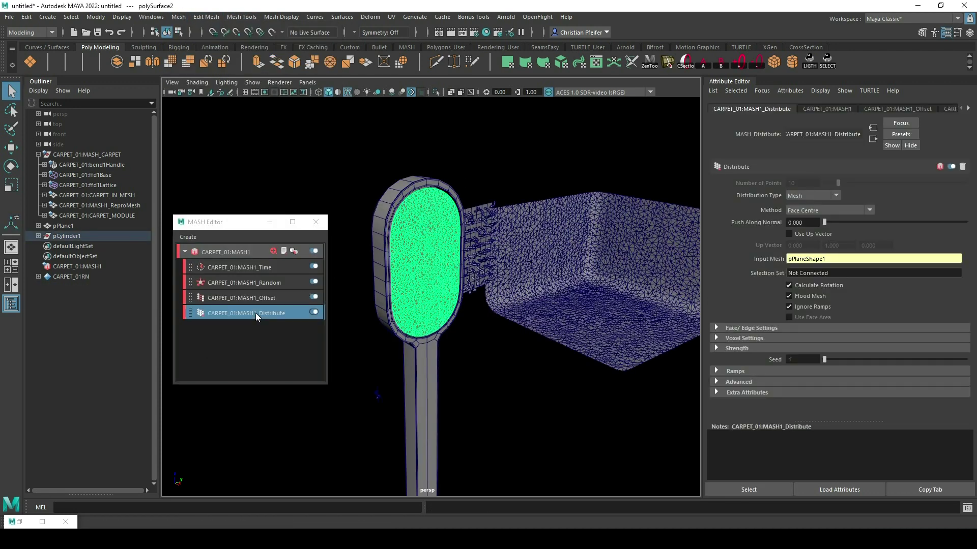
left_click(39, 236)
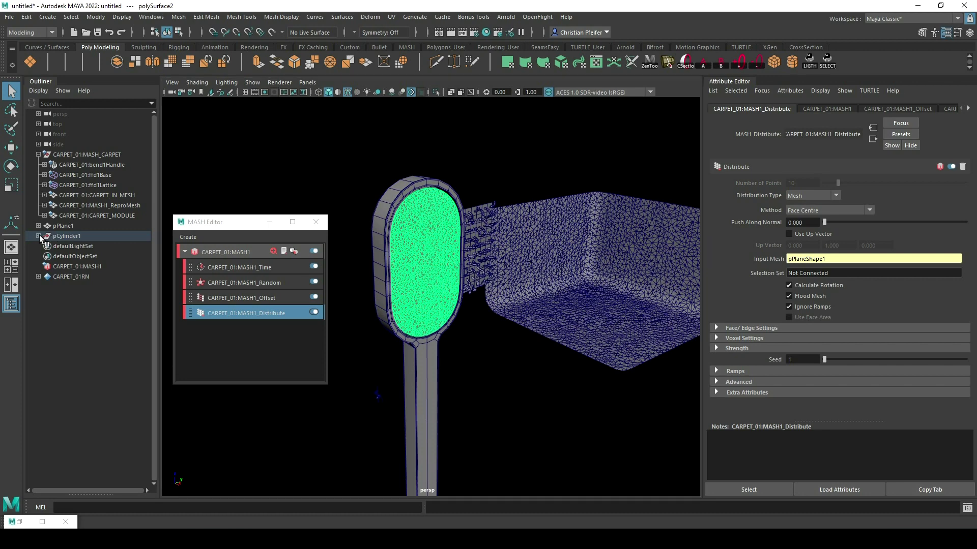
left_click(71, 256)
middle_click_drag(71, 256, 804, 262)
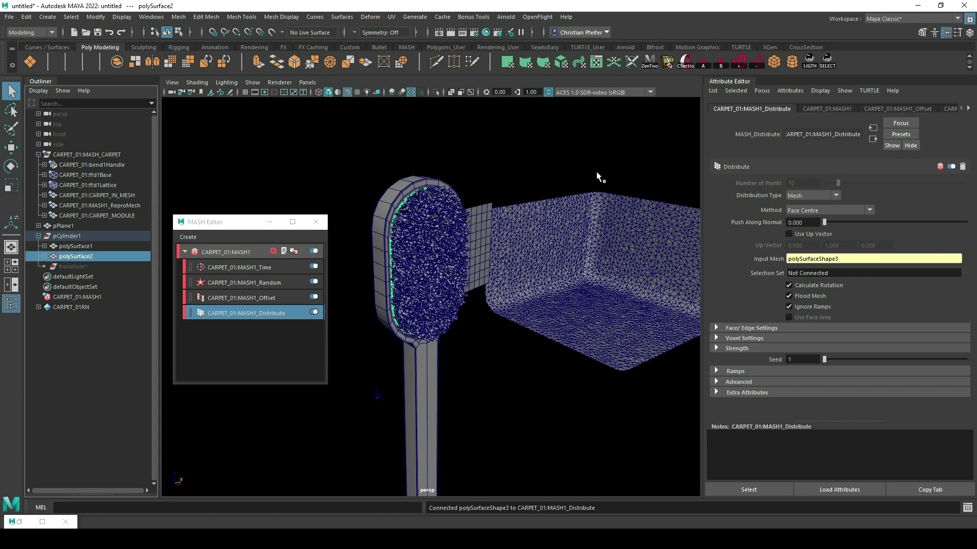
left_click(554, 163)
mouse_move(554, 163)
left_mouse_down("alt")
mouse_move(431, 191)
mouse_move(492, 166)
left_mouse_up("alt")
Scale the toothbrush and assign its body a new Blinn material.
left_click(67, 236)
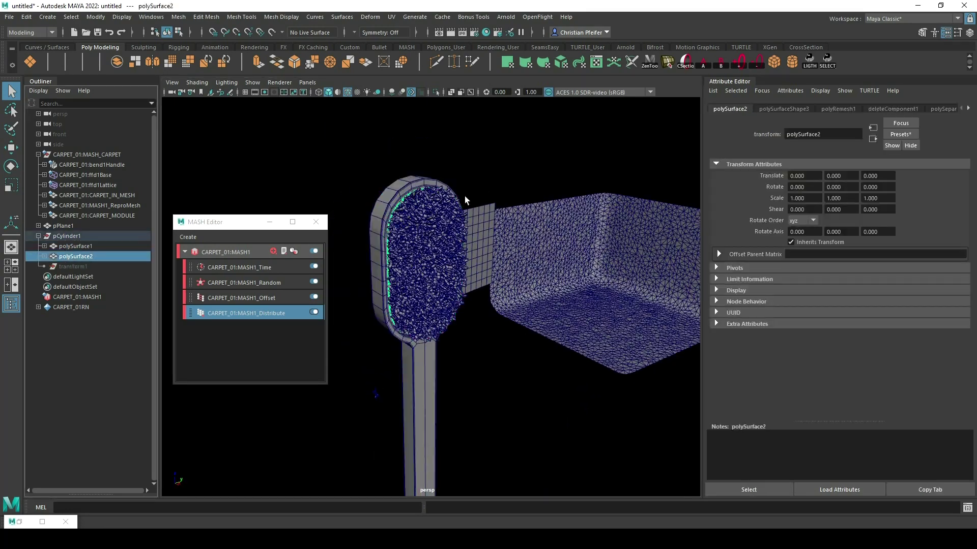
left_click_drag(387, 209, 392, 200, "alt")
key("r")
scroll(391, 201, "down", 3)
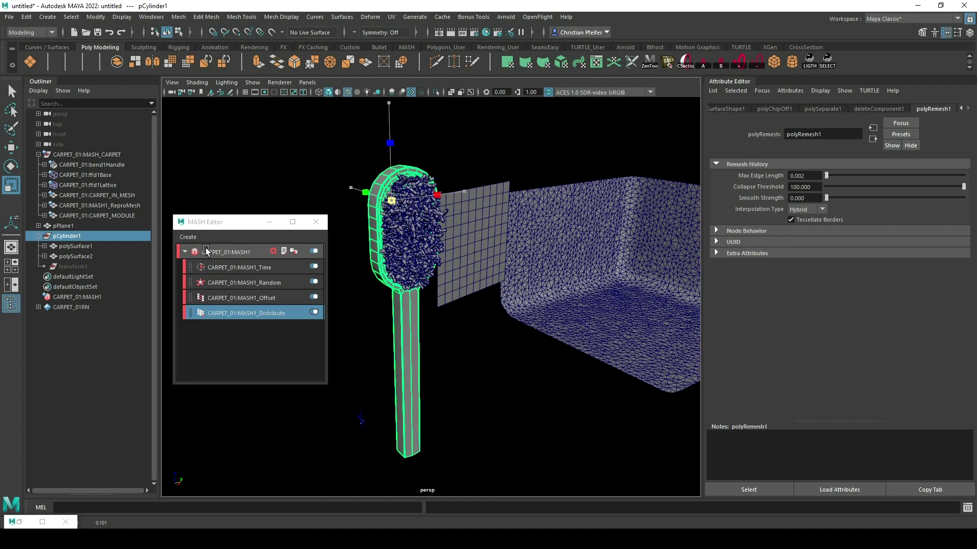
left_click(534, 432)
left_click(402, 255)
left_click(529, 174)
mouse_move(530, 175)
left_mouse_down("alt")
mouse_move(491, 212)
mouse_move(548, 192)
left_mouse_up("alt")
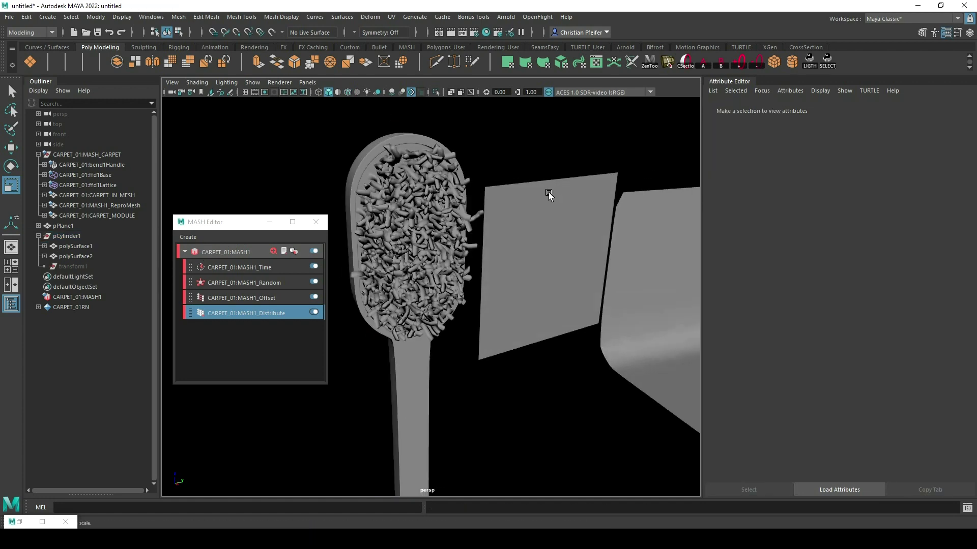
right_click_drag(548, 192, 518, 453, "alt")
left_click(456, 246)
left_click(404, 242)
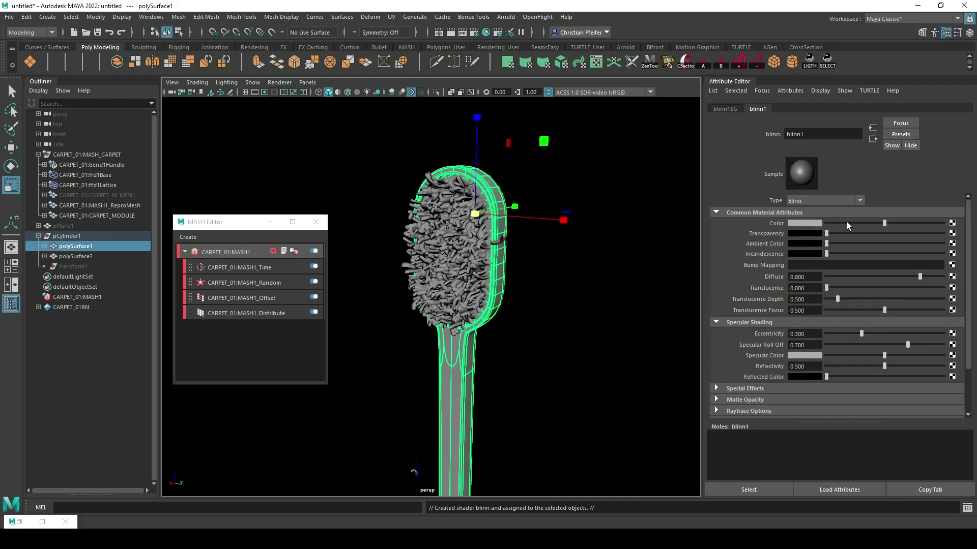